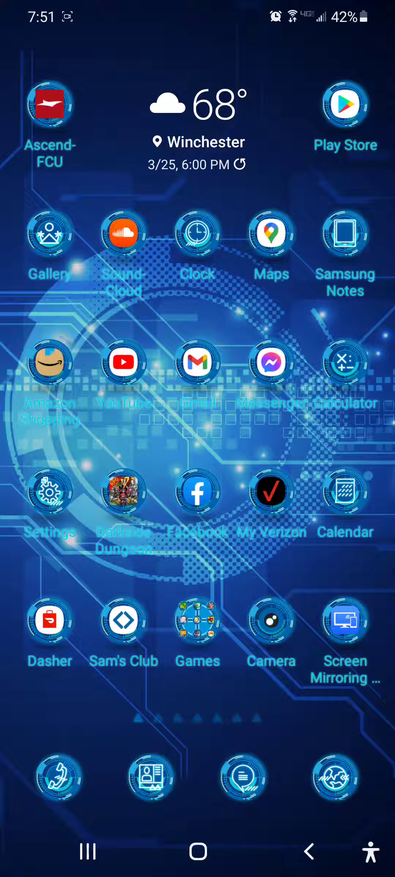
# Step: After browsing Quick Settings, open App info from Screen Mirroring Stream's options menu
pyautogui.click(271, 490)
pyautogui.moveTo(197, 14); pyautogui.dragTo(198, 479)
pyautogui.moveTo(197, 275); pyautogui.dragTo(197, 685)
pyautogui.moveTo(315, 548); pyautogui.dragTo(200, 549)
pyautogui.click(344, 624)
pyautogui.click(358, 489)
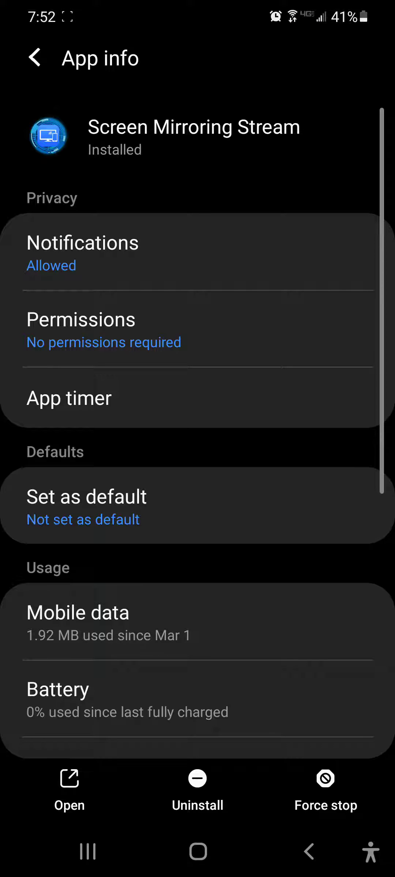